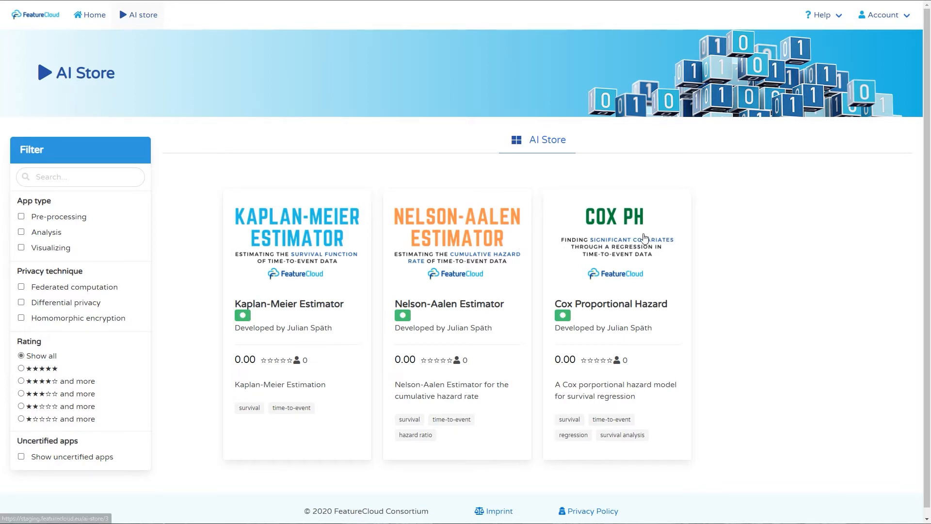
Step: Open the Cox Proportional Hazard app's details, then show the account sign-up/login options
click(623, 234)
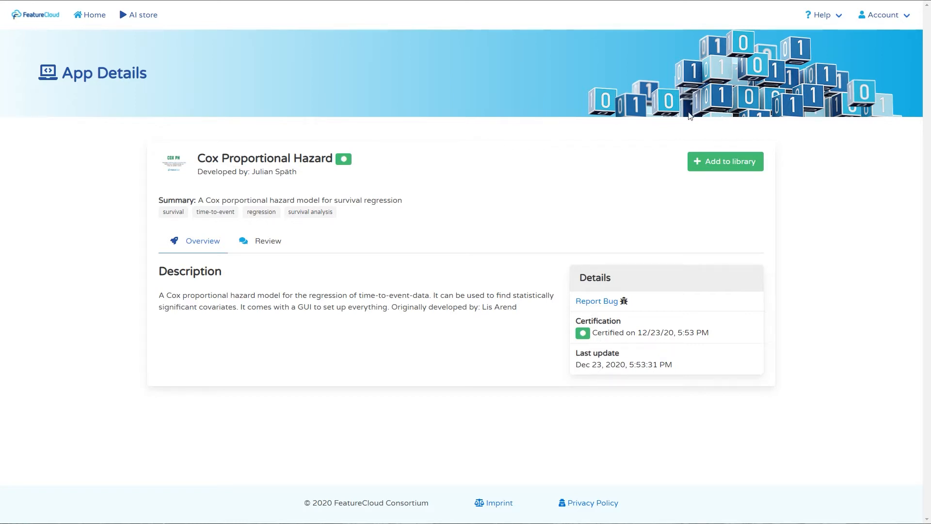
click(885, 17)
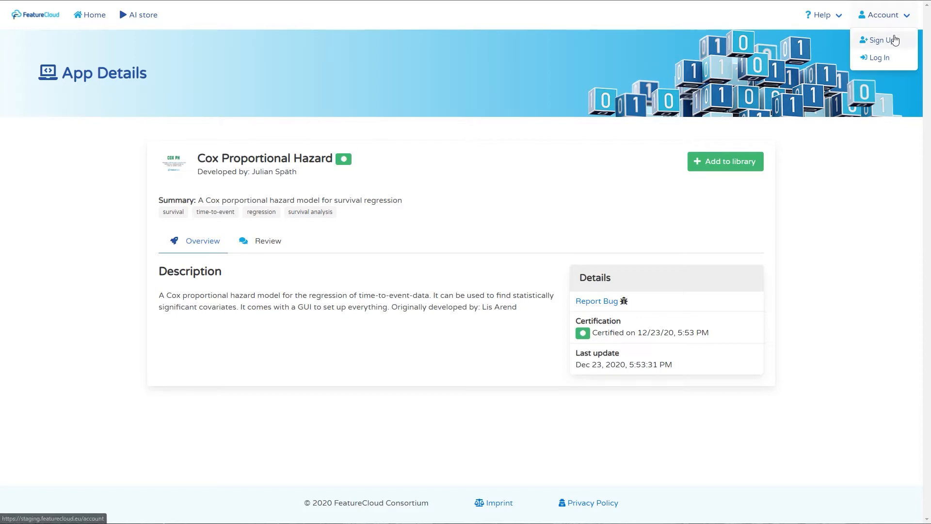
Step: Fill the Sign Up form with the user's e-mail, first name, last name and password, and submit it
click(900, 41)
click(479, 213)
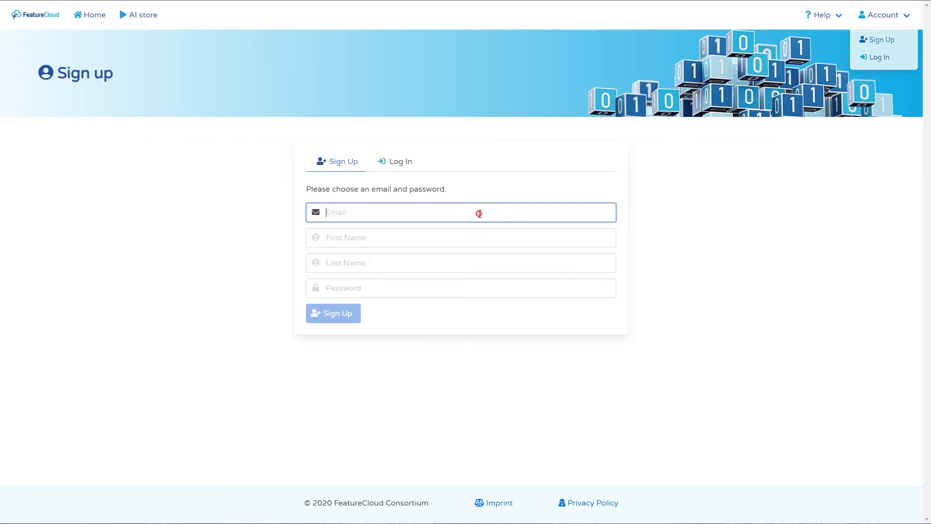
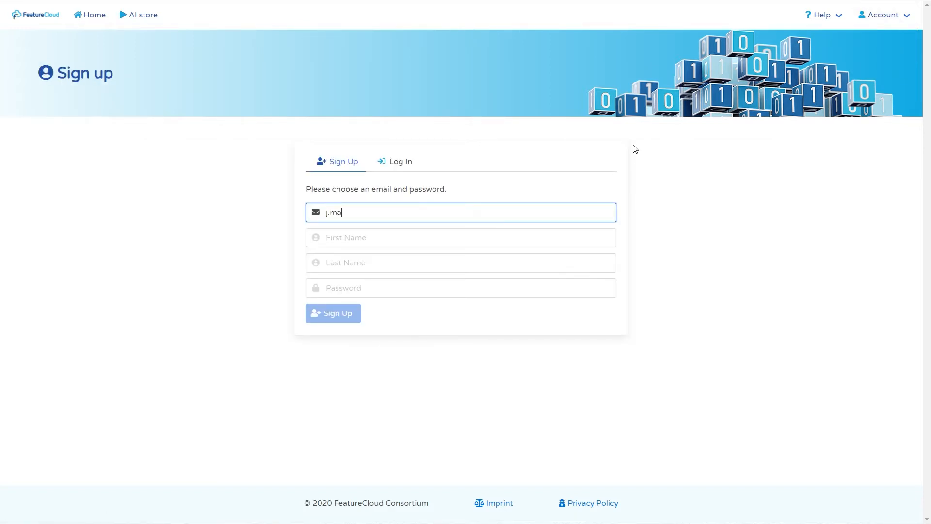
key(Tab)
key(Tab)
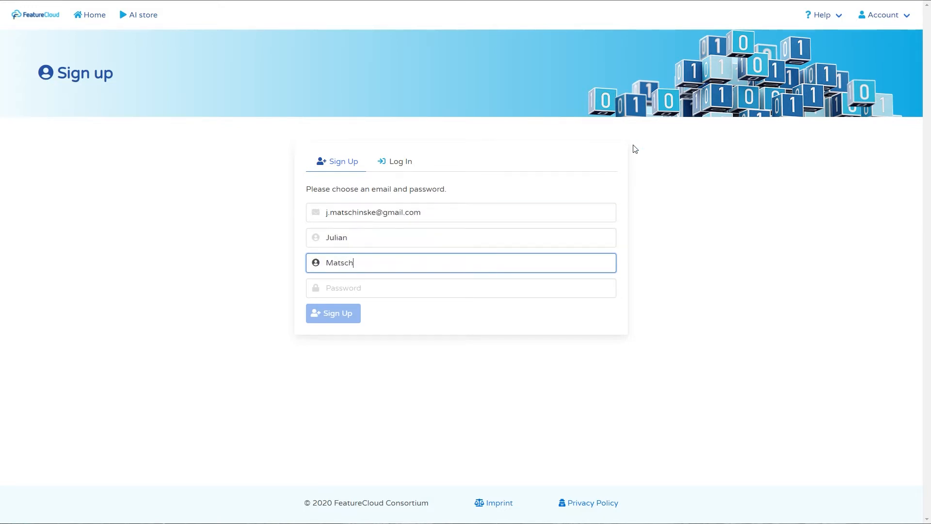
key(Tab)
text(****)
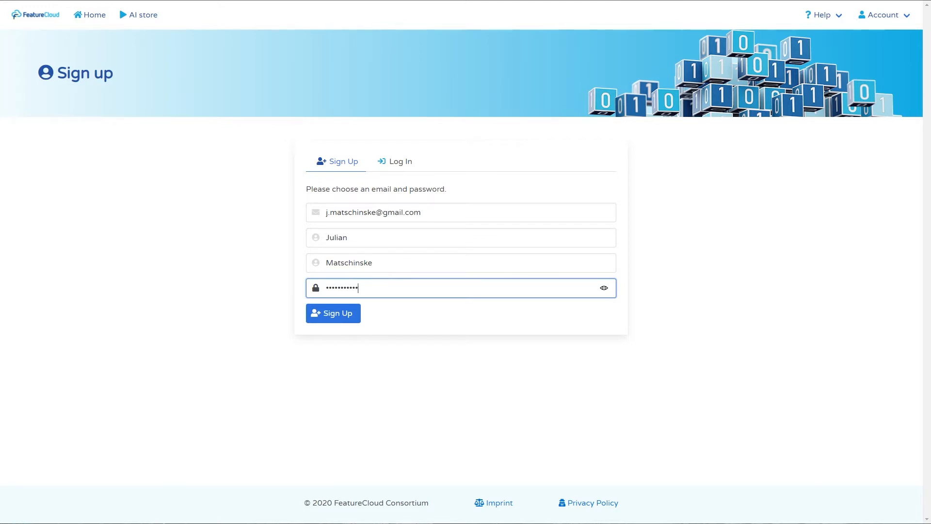
click(327, 313)
Step: Re-enter the account e-mail and password to confirm the new account
click(385, 214)
key(Tab)
text(***)
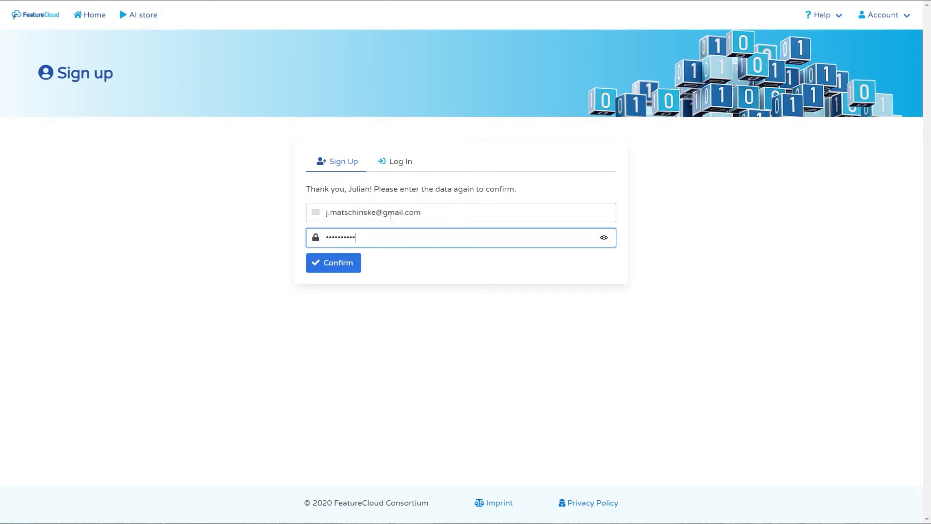
key(Return)
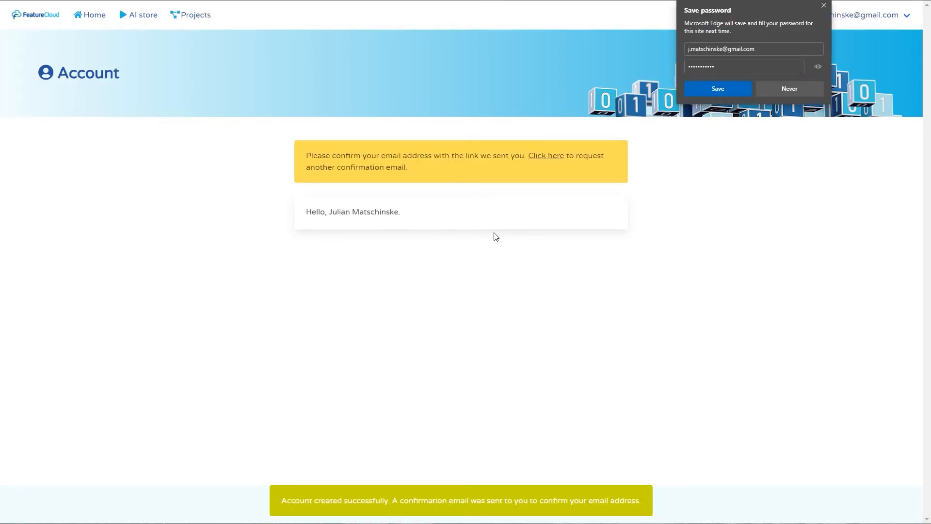
Step: Dismiss the browser's save-password prompt and switch to the other, already confirmed account
click(823, 5)
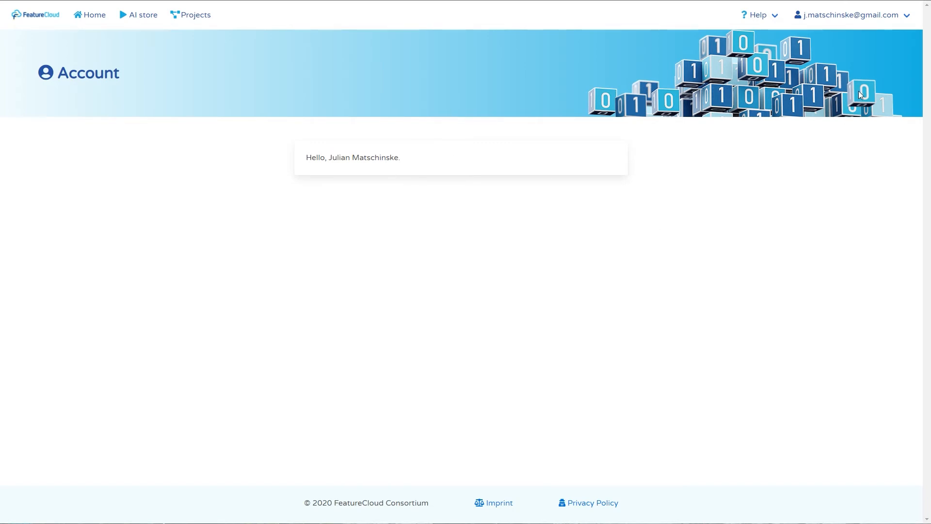
click(889, 26)
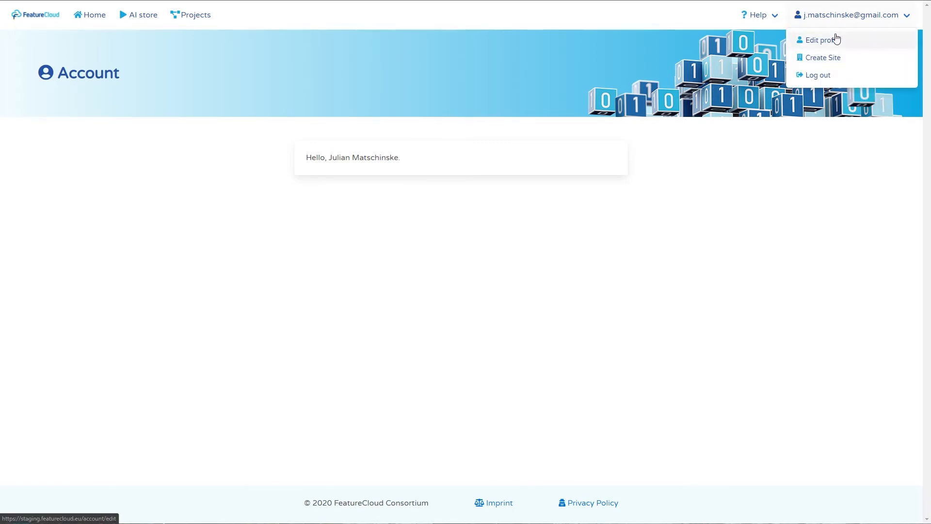
click(851, 64)
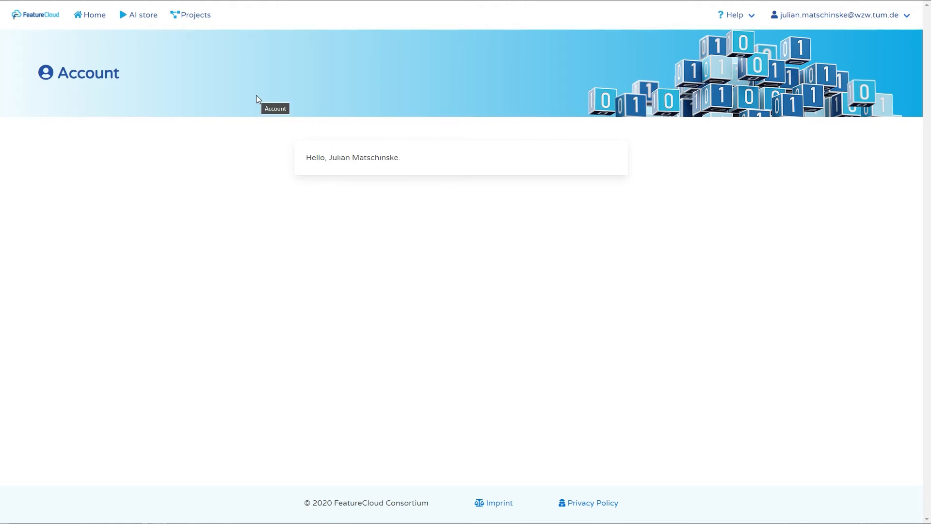
Step: Add the Cox Proportional Hazard app from the AI Store and view it under My library
click(145, 16)
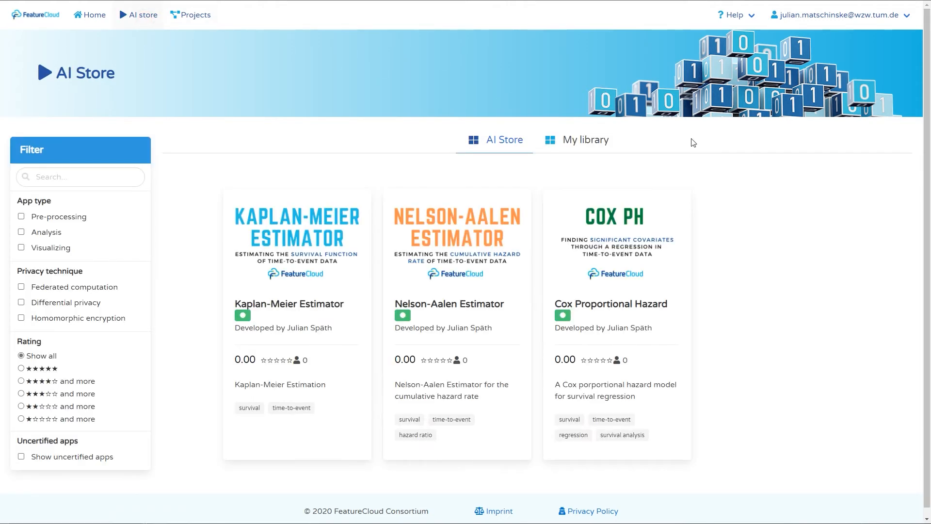
click(630, 232)
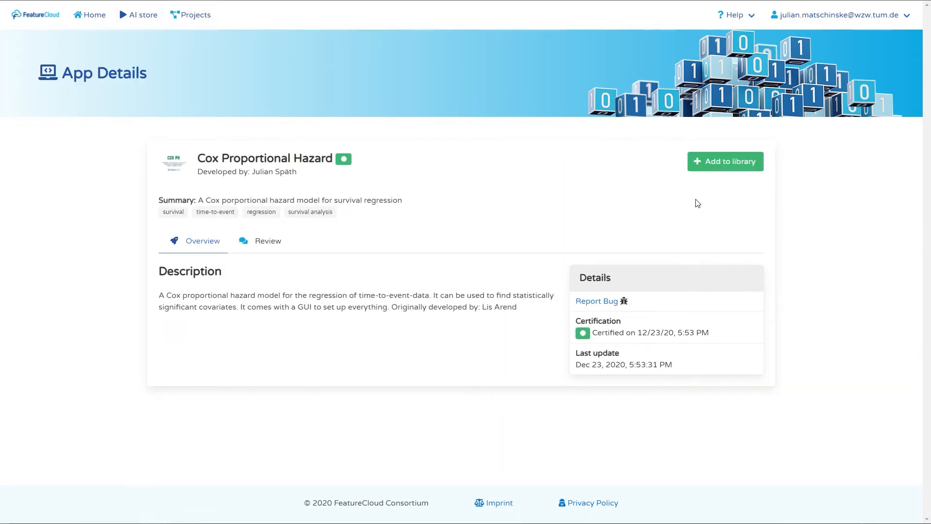
click(726, 164)
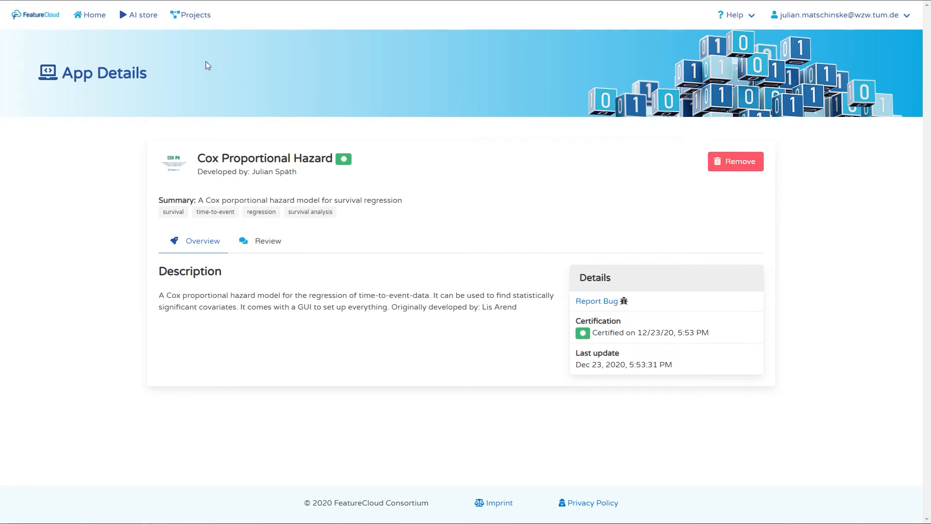
click(143, 20)
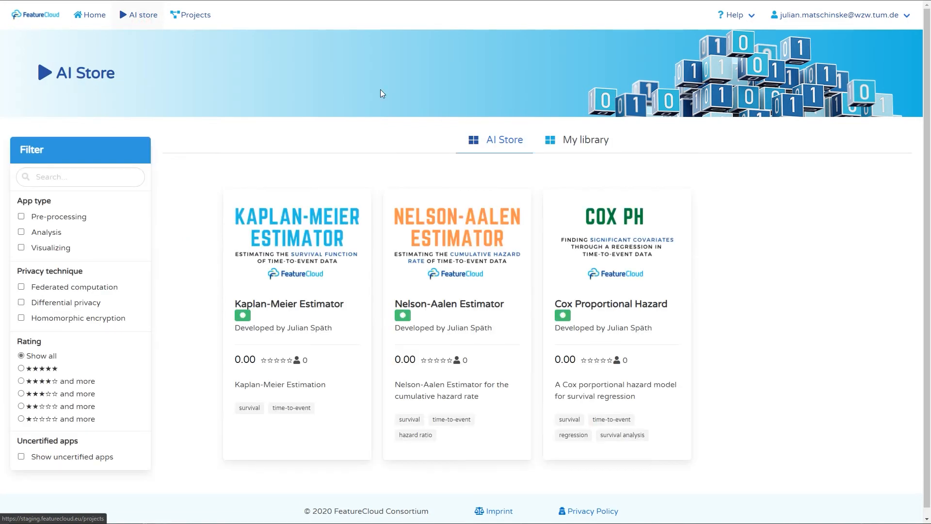
click(582, 143)
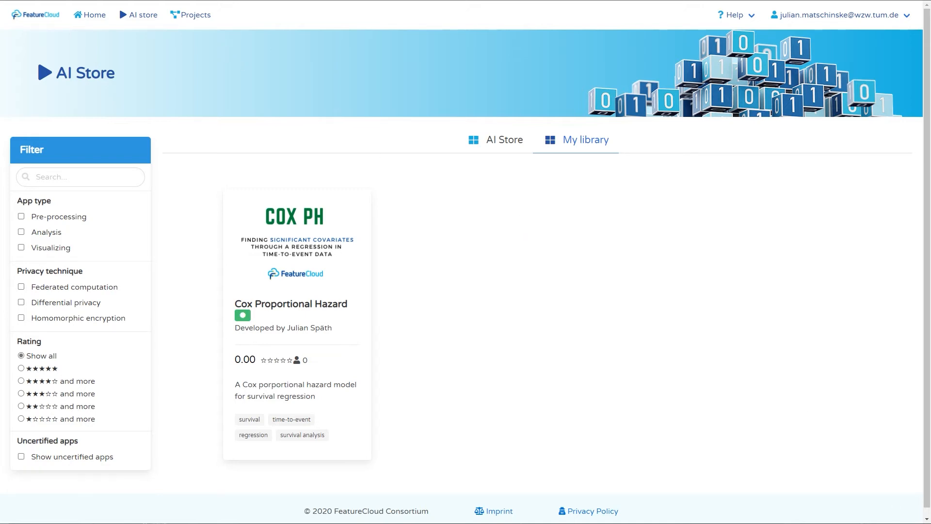
click(196, 15)
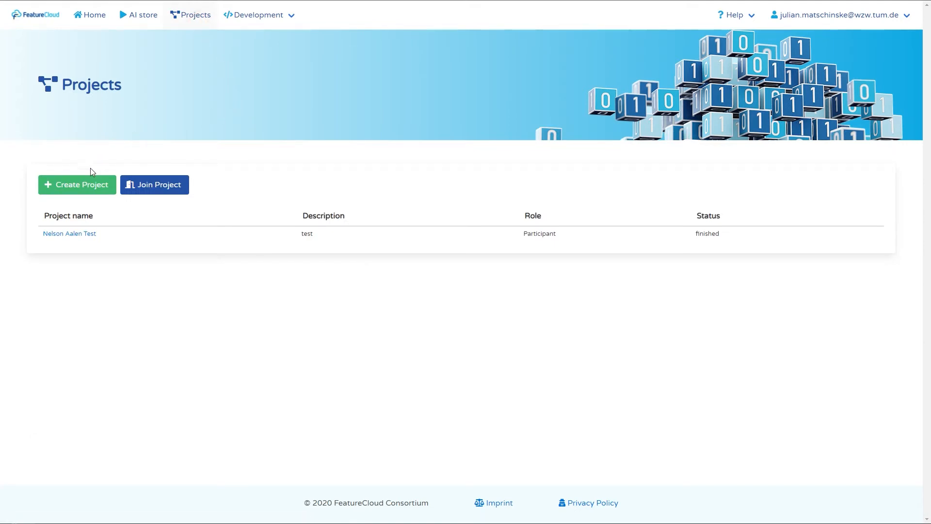
Step: Create project 'Cox Proportional Hazard' with description 'Federated Cox Proportional Hazard Model' and open it
click(88, 187)
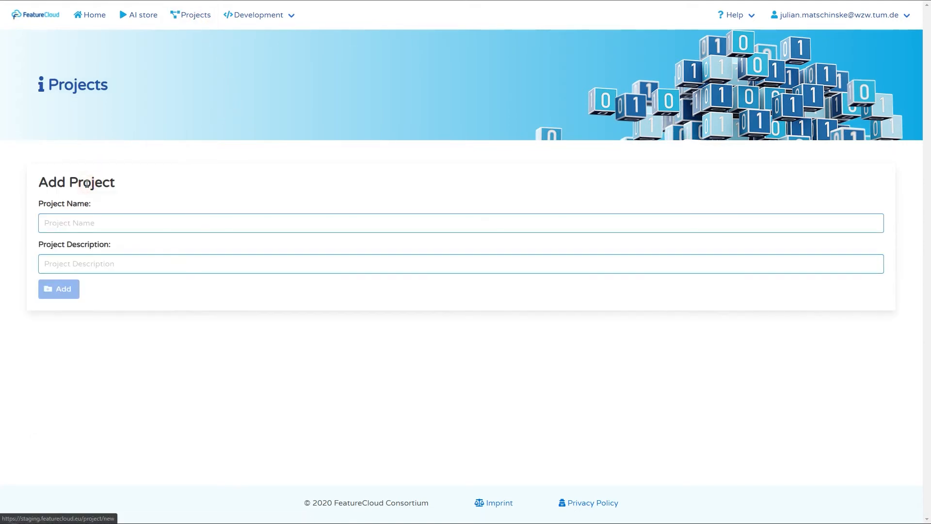
click(126, 222)
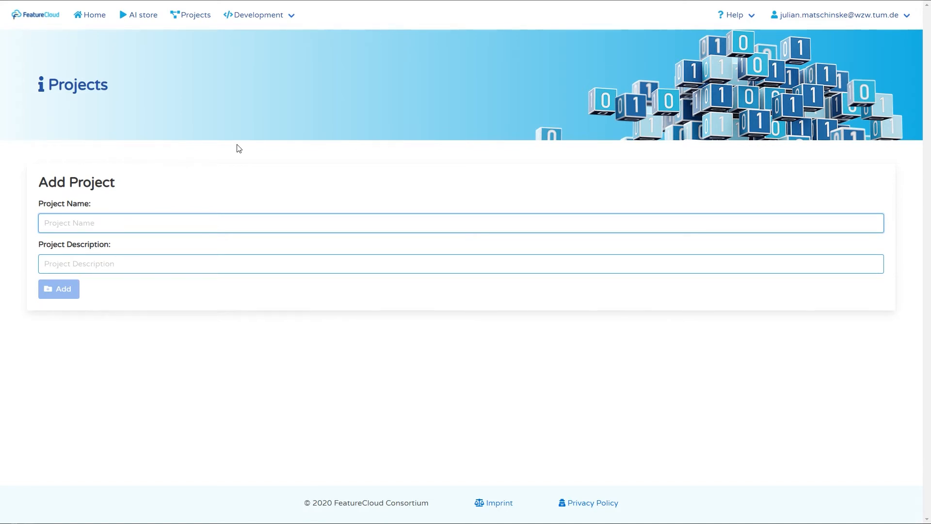
text(Co)
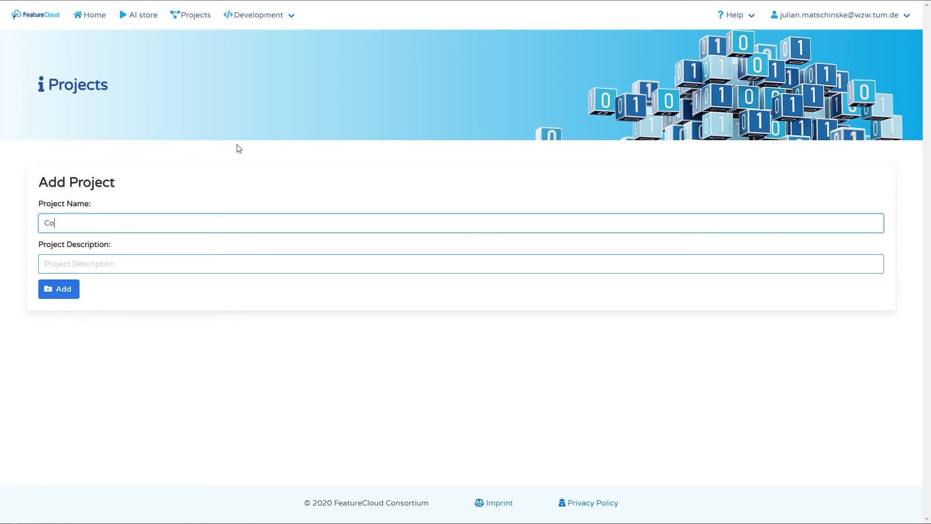
text(x Proportional Hazard)
key(ctrl+a)
key(ctrl+c)
click(45, 266)
key(ctrl+v)
text(Federated)
key(End)
text(Model)
click(76, 288)
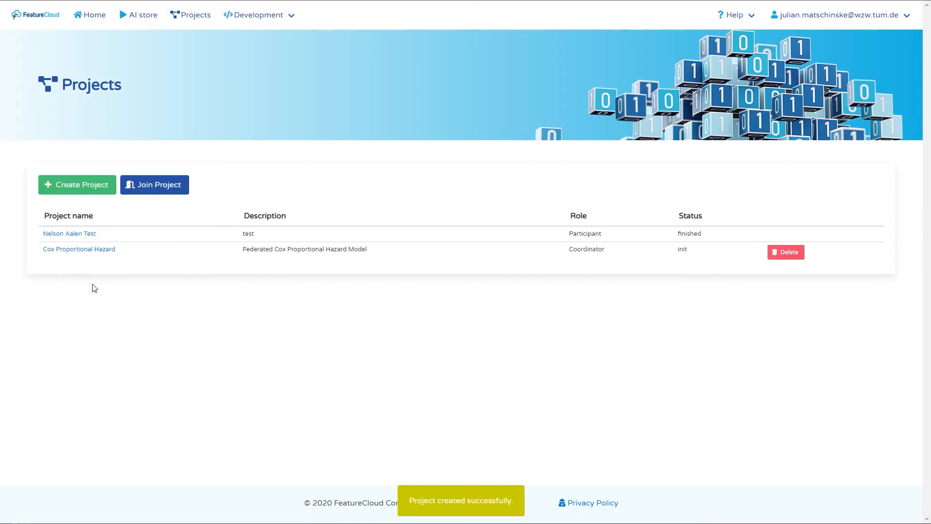
click(110, 255)
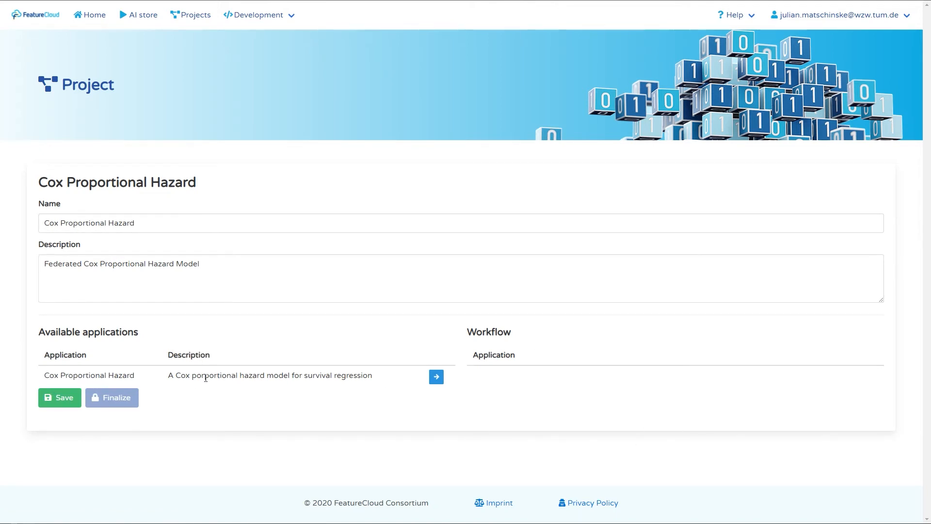
Step: Add the Cox app to the workflow, finalize the project, and generate and copy a new invitation token
click(438, 378)
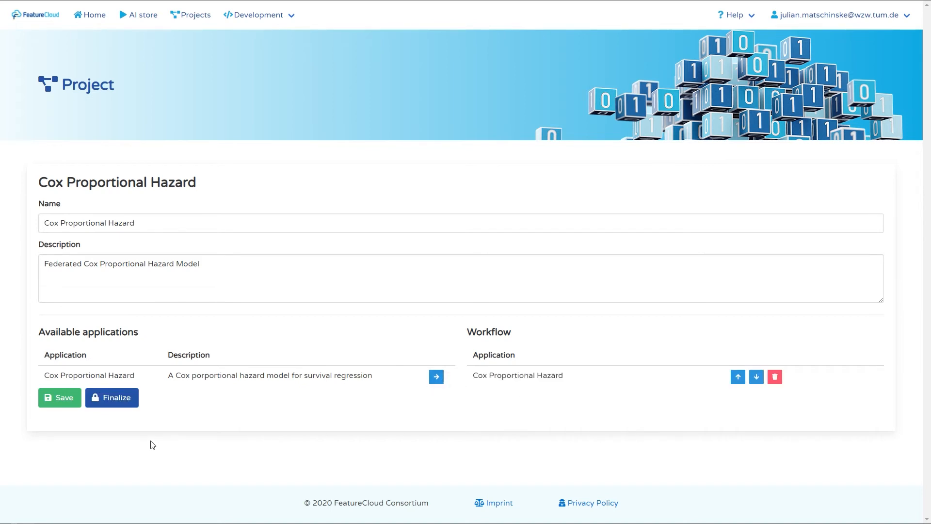
click(124, 401)
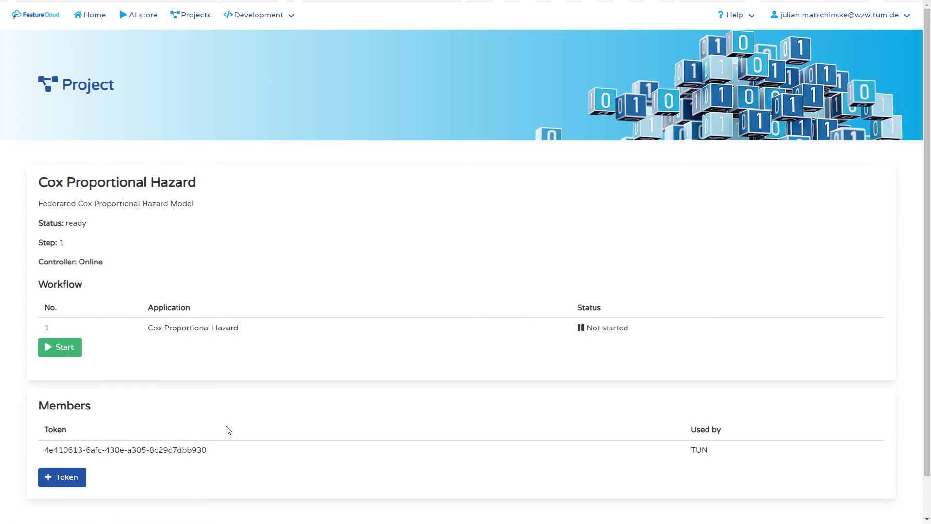
scroll(228, 430, down, 1)
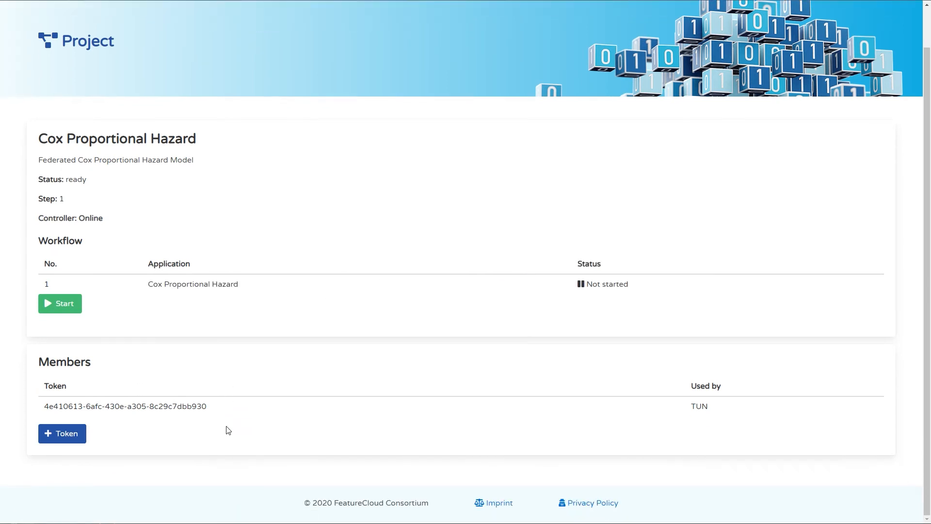
click(73, 438)
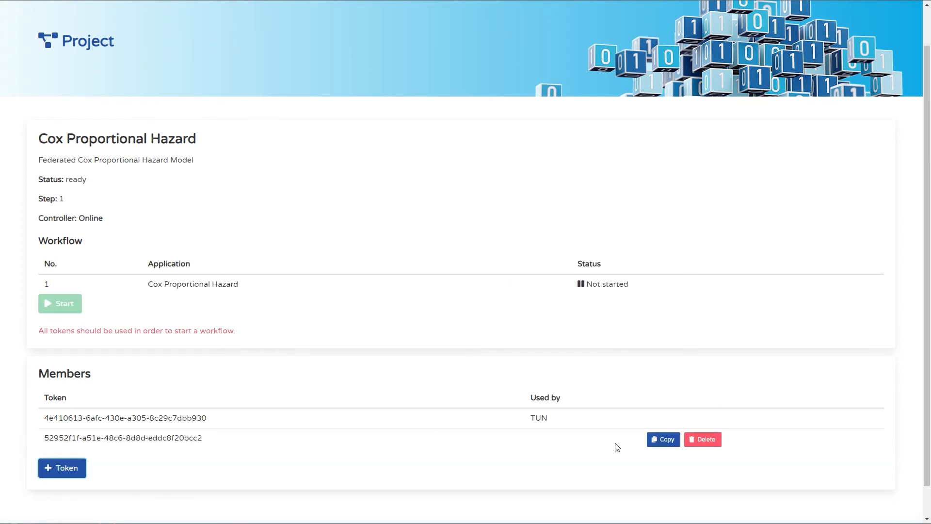
click(661, 440)
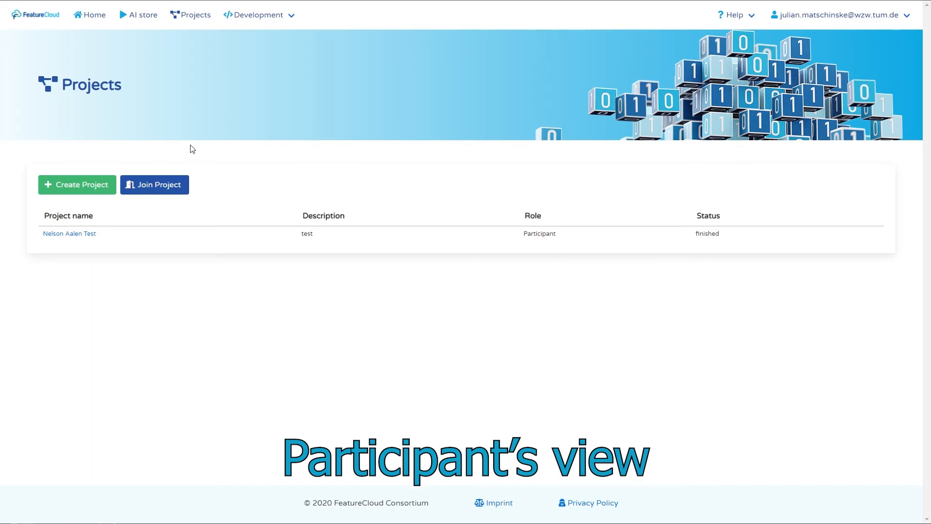
Step: Join the Cox Proportional Hazard project using the pasted invitation token
click(166, 185)
click(171, 216)
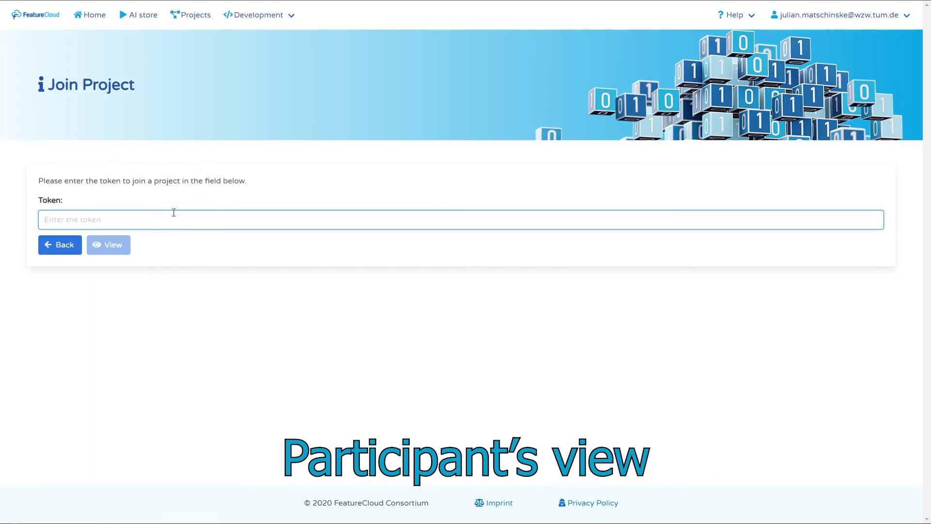
key(ctrl+v)
click(129, 245)
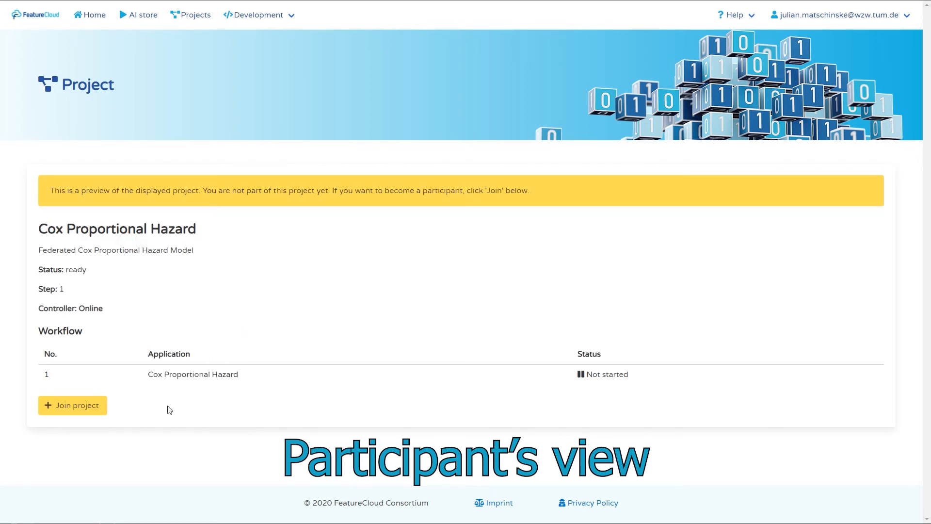
click(82, 410)
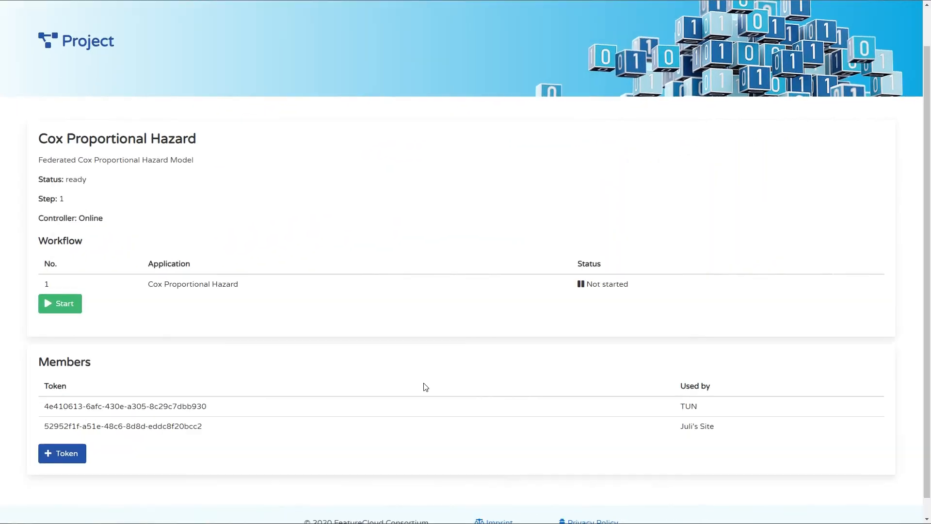
scroll(424, 387, up, 1)
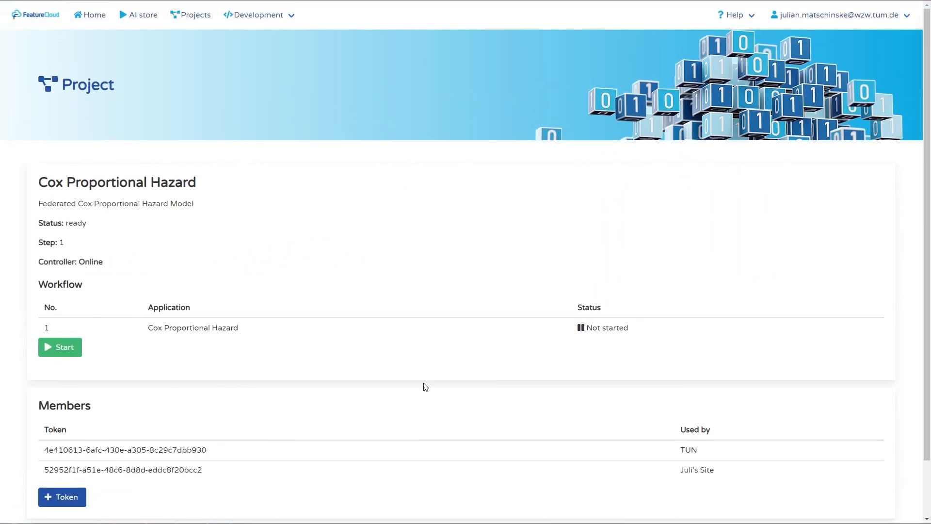
Step: Start the workflow without uploading a dataset and review the step 1 app logs
click(73, 353)
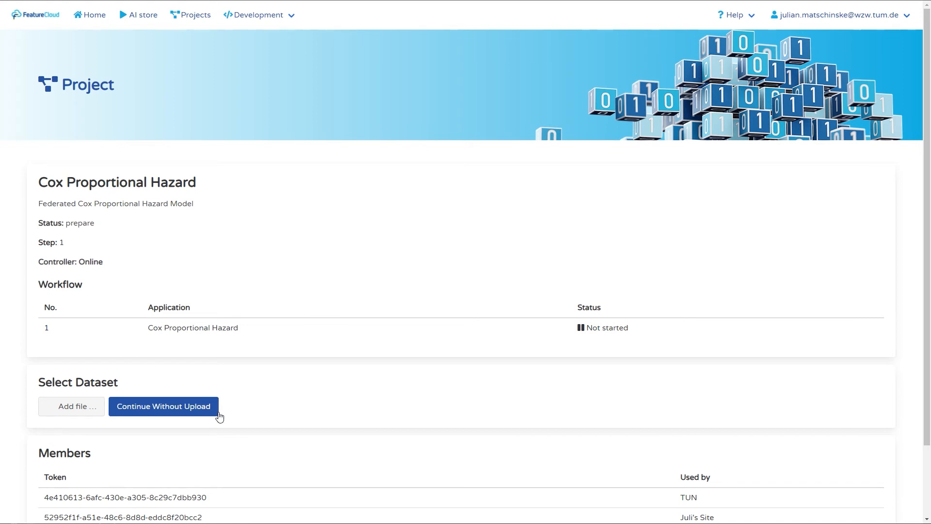
click(183, 407)
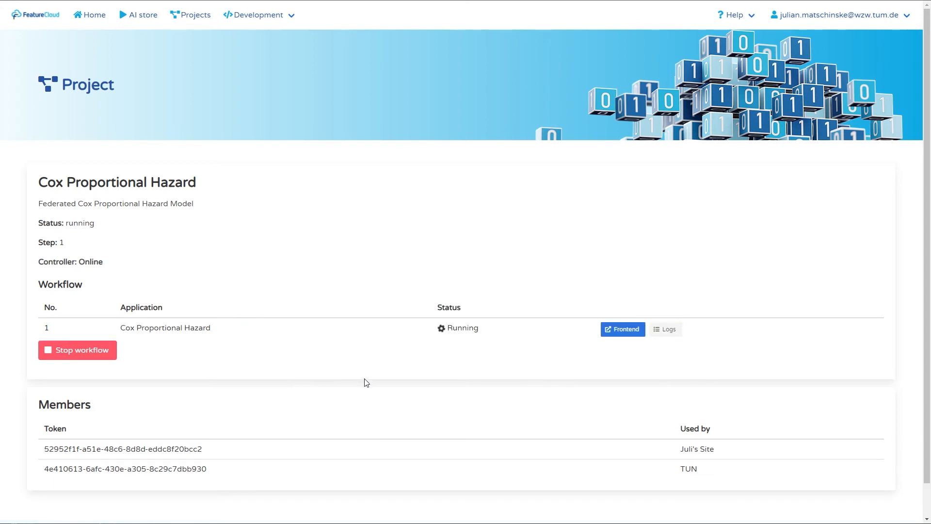
click(670, 334)
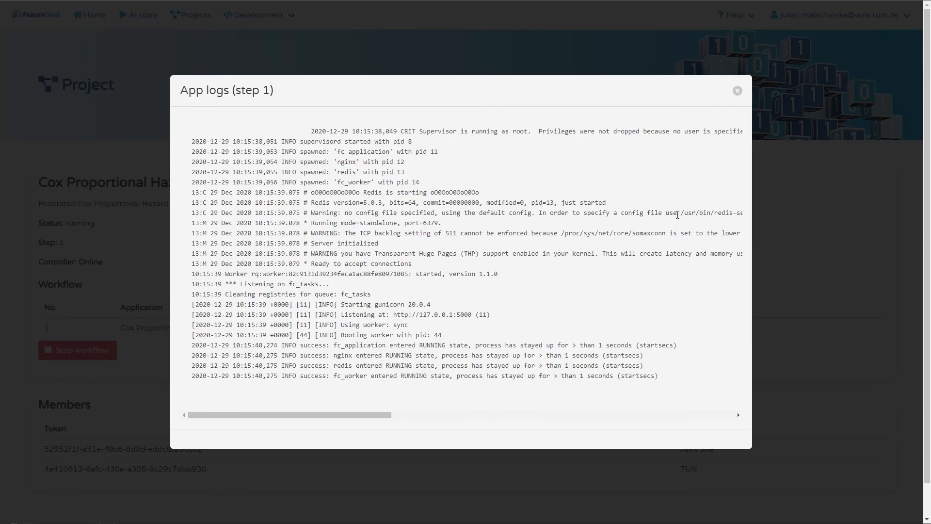
click(737, 91)
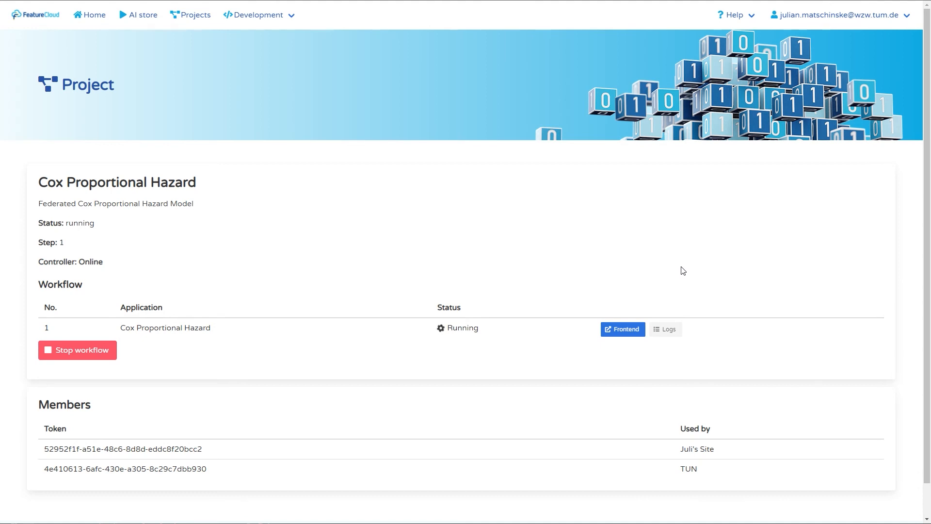
Step: In the Cox model frontend, select rossi1.csv as the data file
click(623, 331)
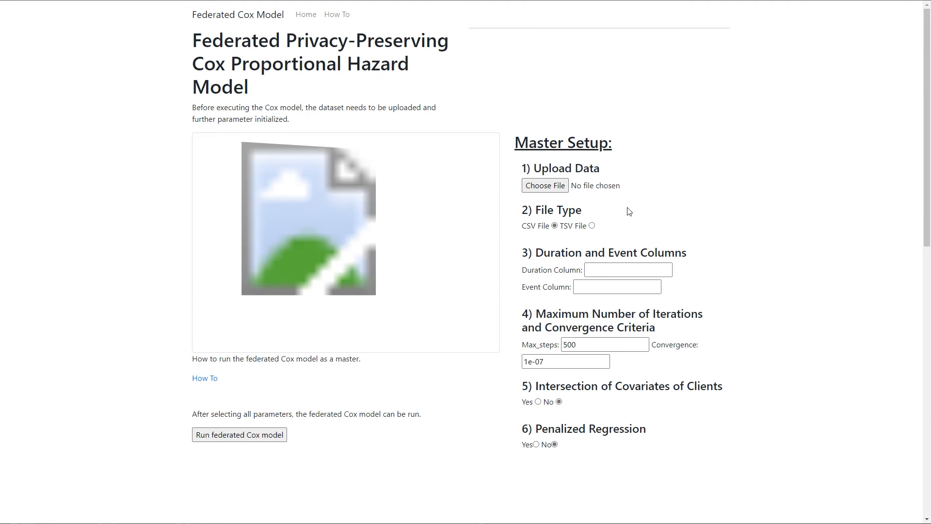
click(560, 188)
double_click(124, 19)
Step: Set duration column 'week' and event column 'arrest', then run the federated Cox model
click(591, 266)
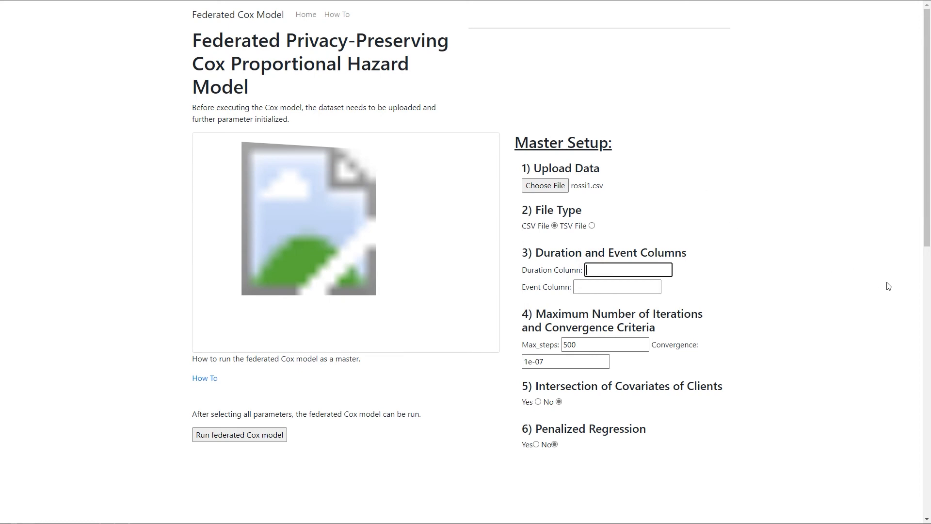
text(weak)
key(Tab)
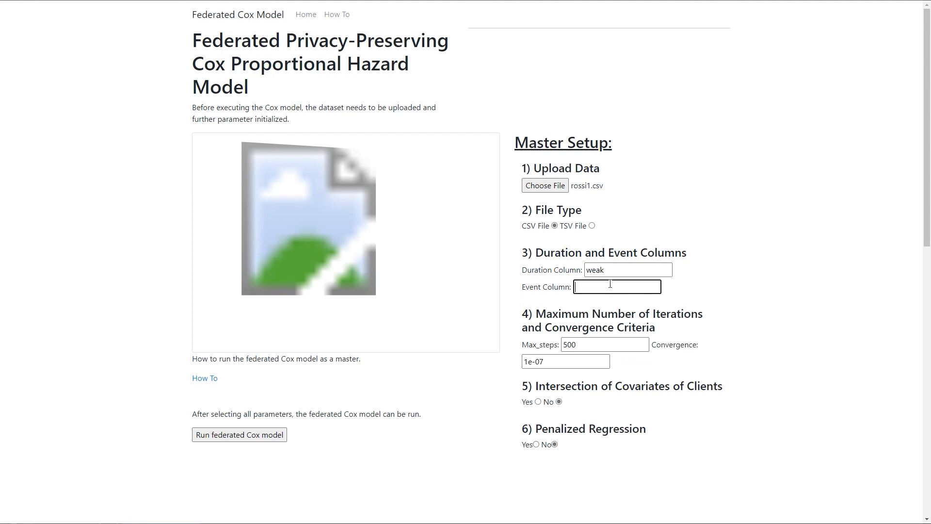
text(arrest)
click(595, 271)
key(Delete)
text(e)
click(753, 286)
click(274, 439)
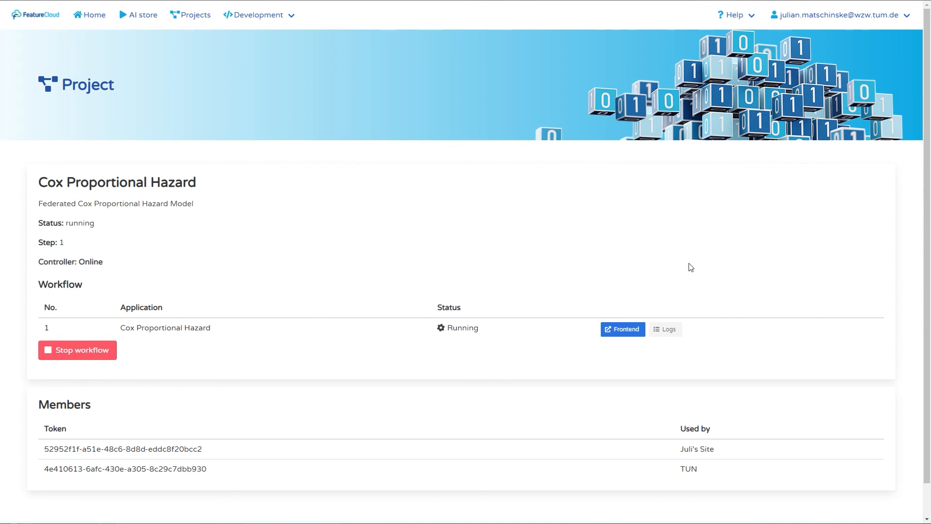
Step: Check the logs, then download results_6_0.zip once the workflow finishes
click(665, 329)
click(737, 27)
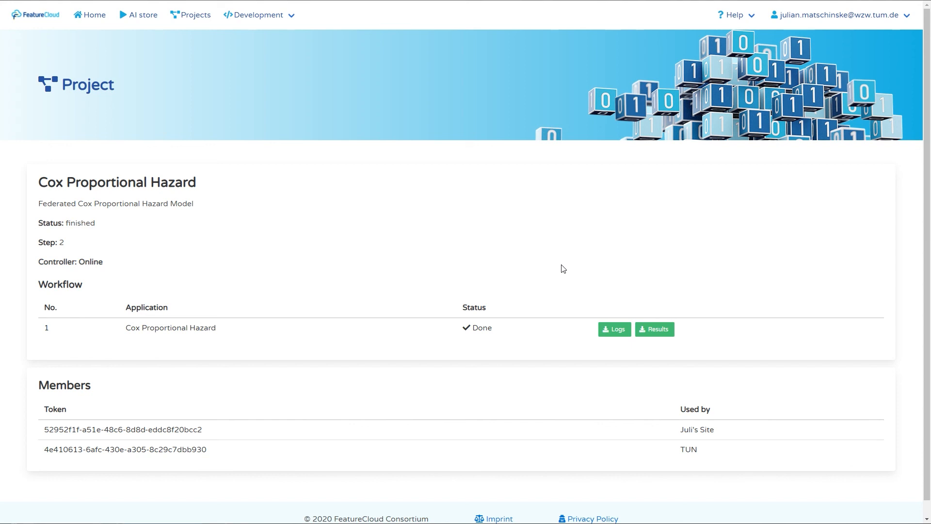
click(663, 330)
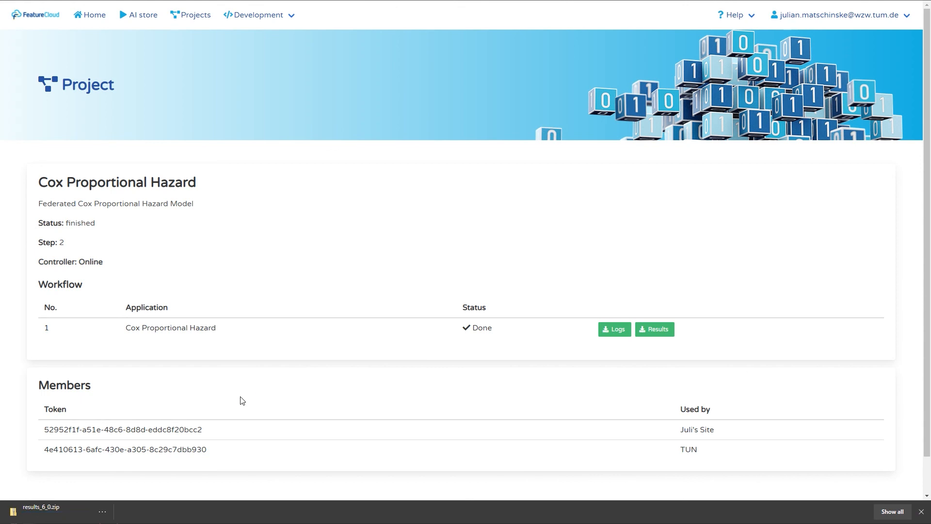
Step: Open results_6_0.zip, view the federated coefficient plot in plot.png, then close the picture
click(87, 509)
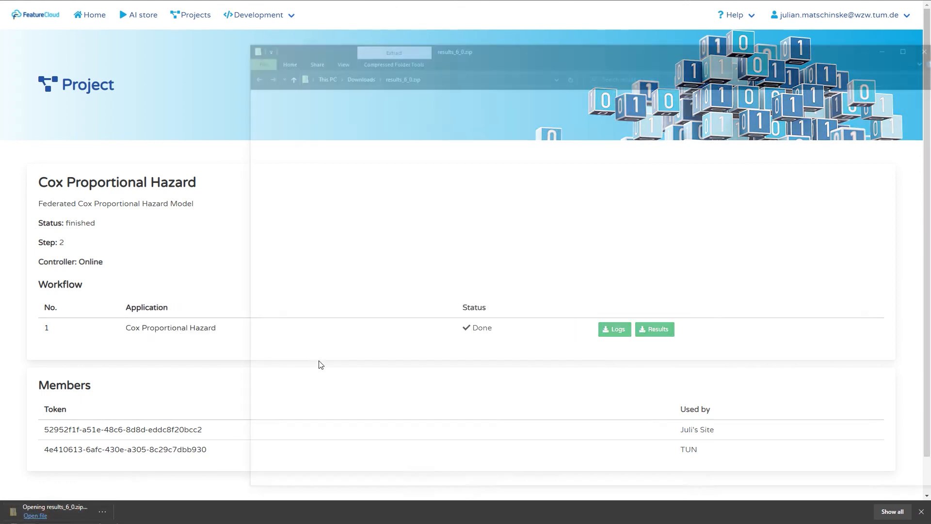
click(388, 103)
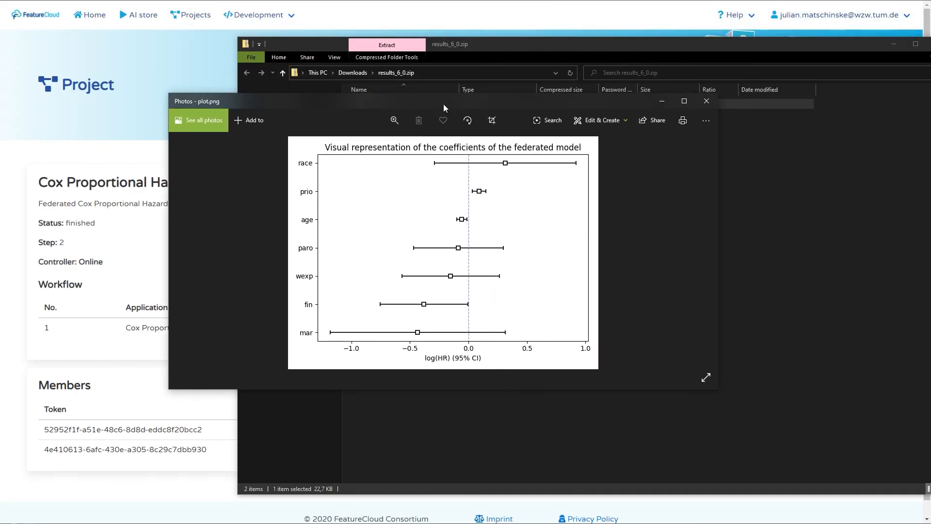
click(707, 102)
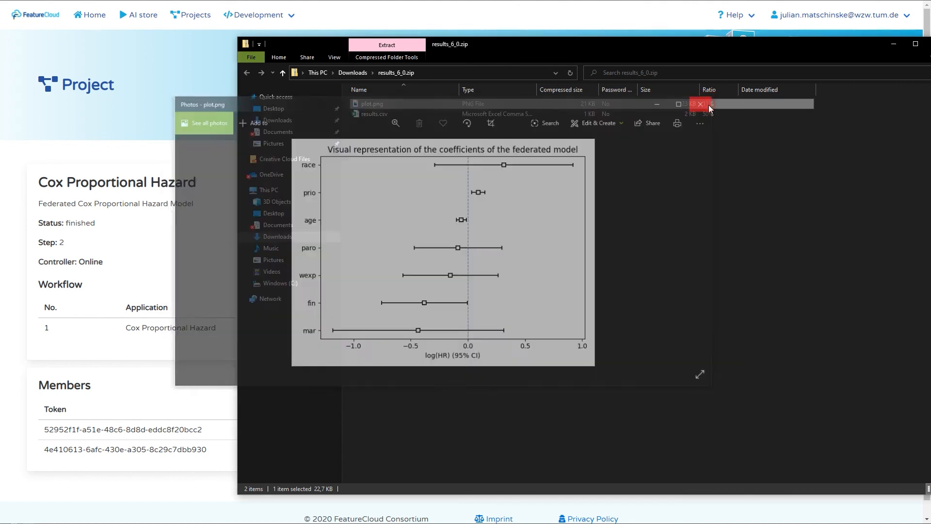